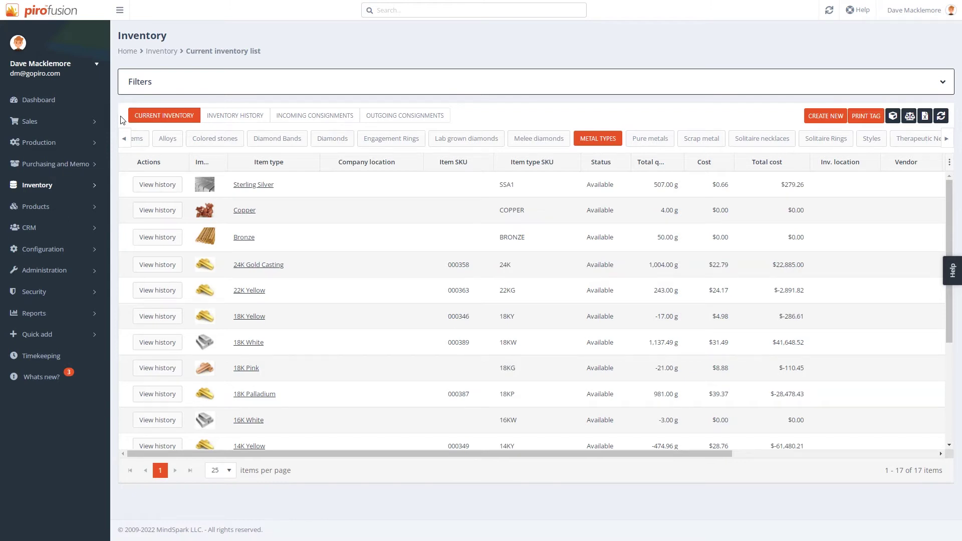
Browse the current inventory by item group, showing Melee diamonds, Engagement Rings and finally Solitaire Rings
click(51, 212)
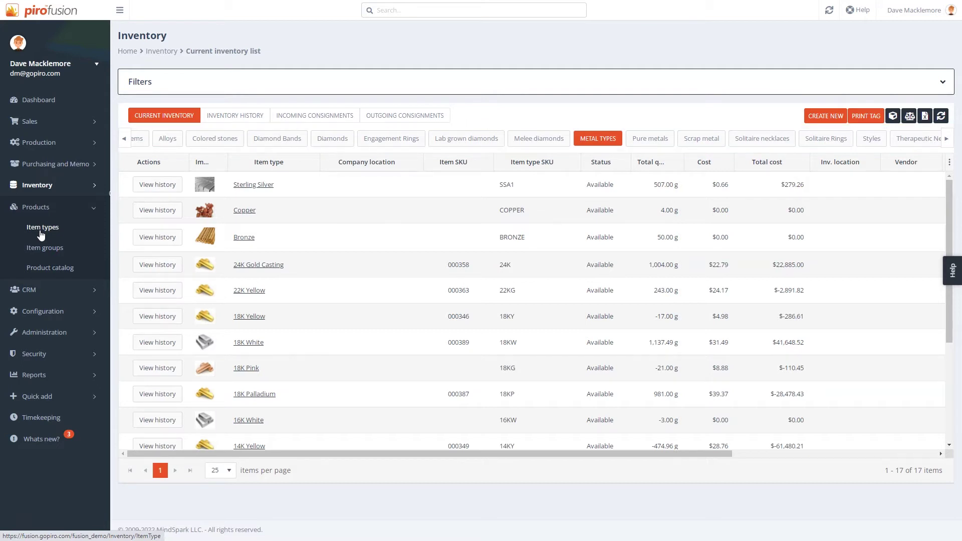
click(170, 119)
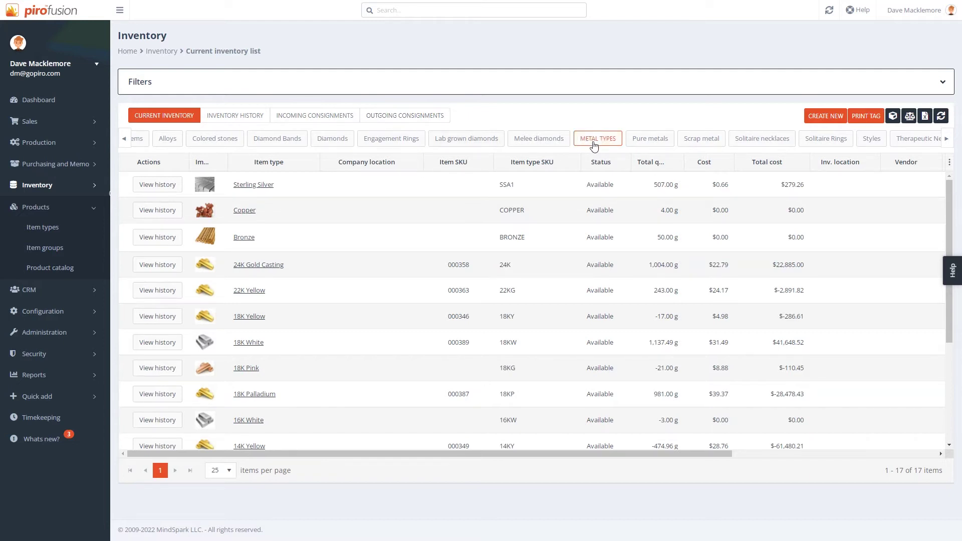
click(539, 141)
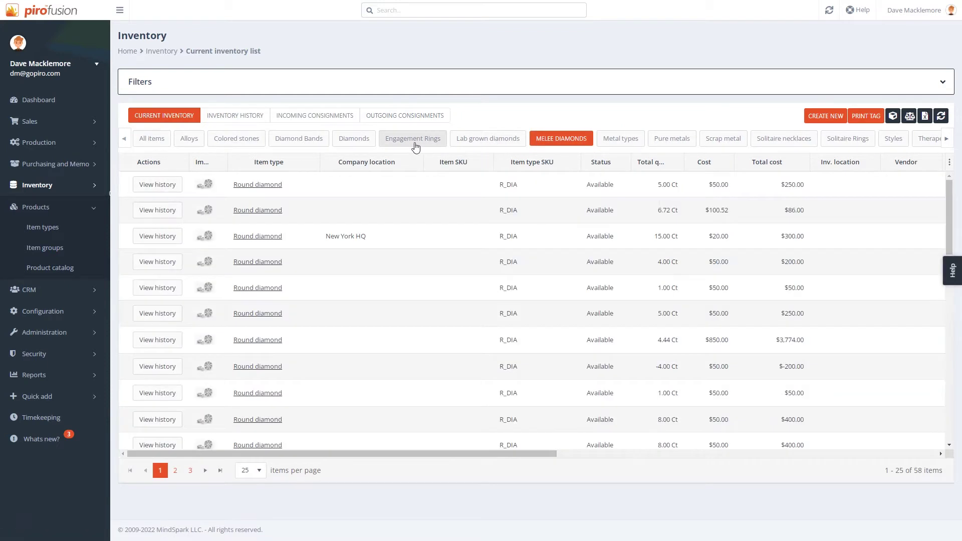
click(416, 142)
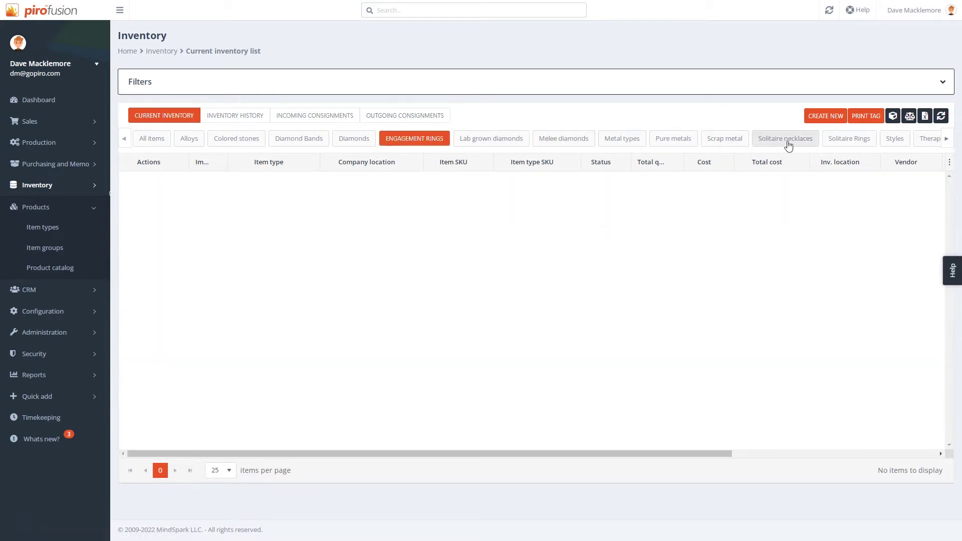
click(850, 141)
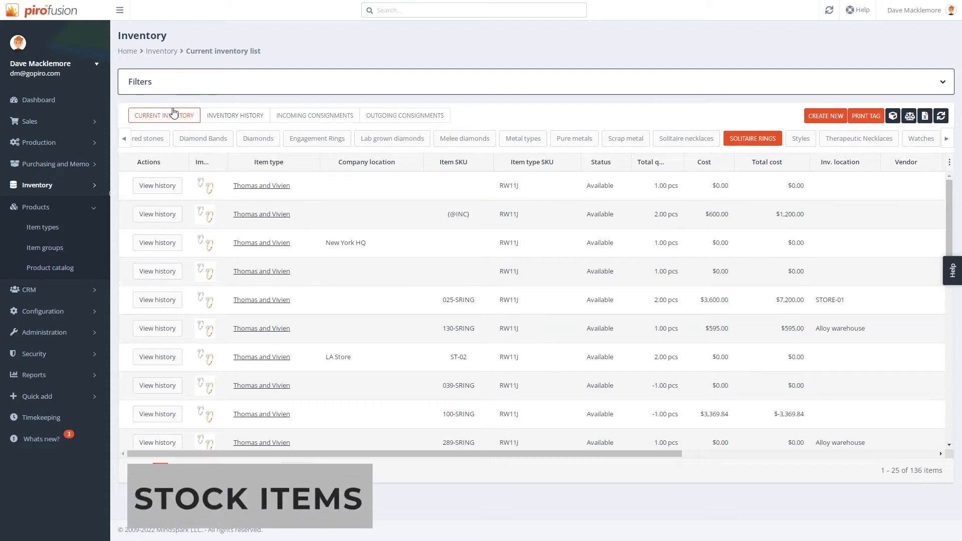
Examine the total quantities of the Thomas and Vivien items in the current solitaire rings inventory
triple_click(649, 215)
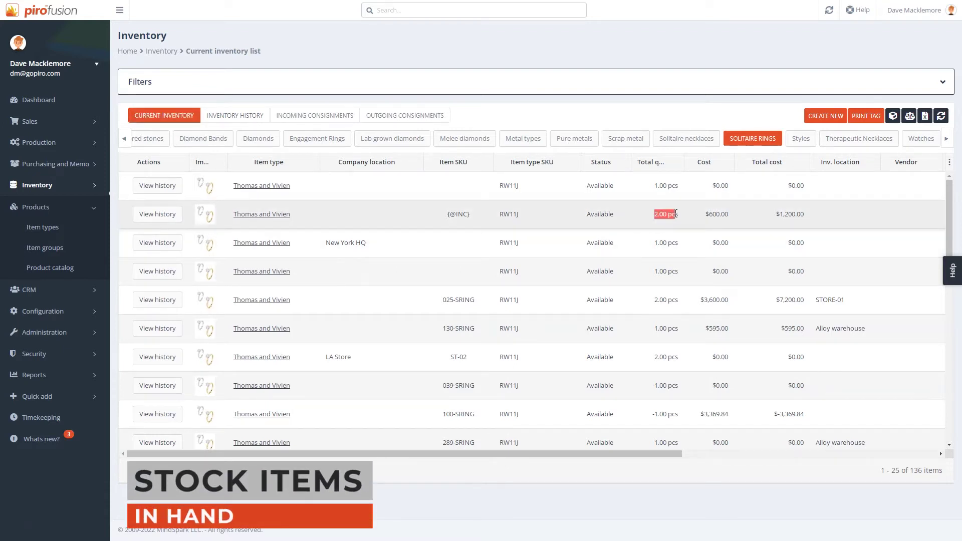
triple_click(681, 242)
click(662, 248)
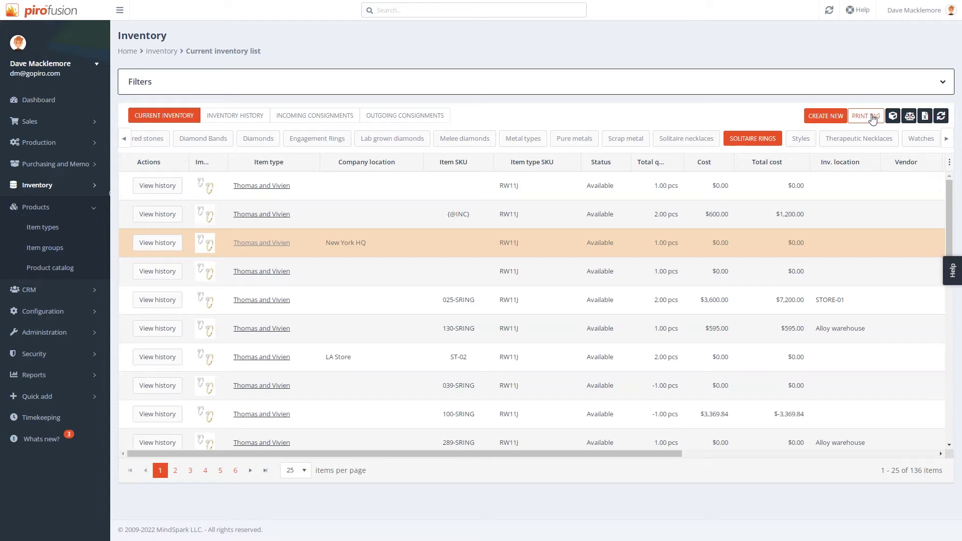
Expand the inventory filters and compare the attribute filters offered for Solitaire Rings and Lab grown diamonds
click(942, 82)
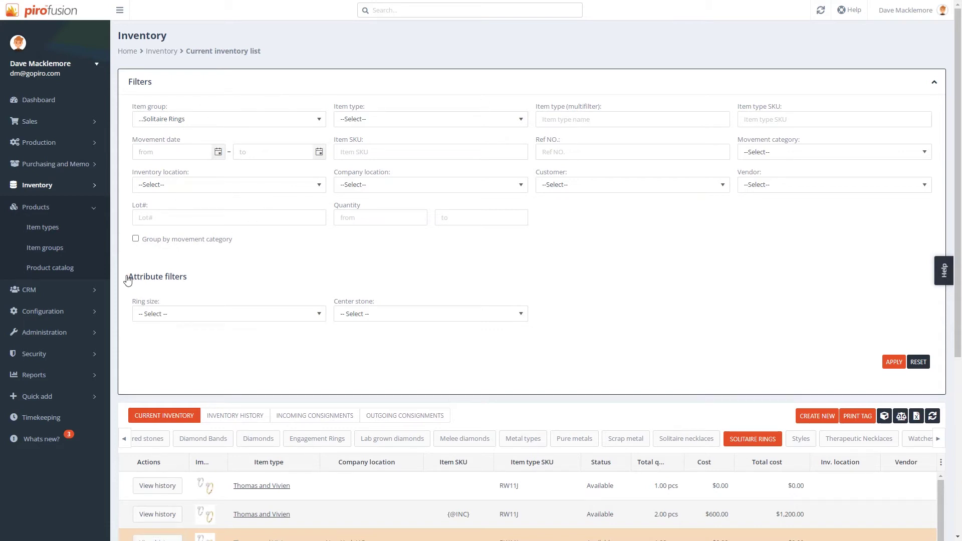
drag(128, 277, 194, 282)
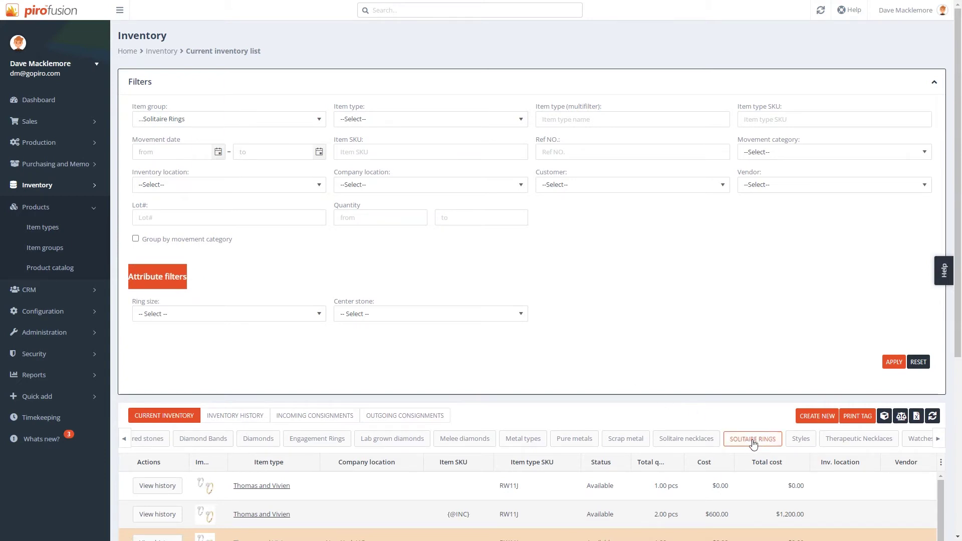
click(395, 438)
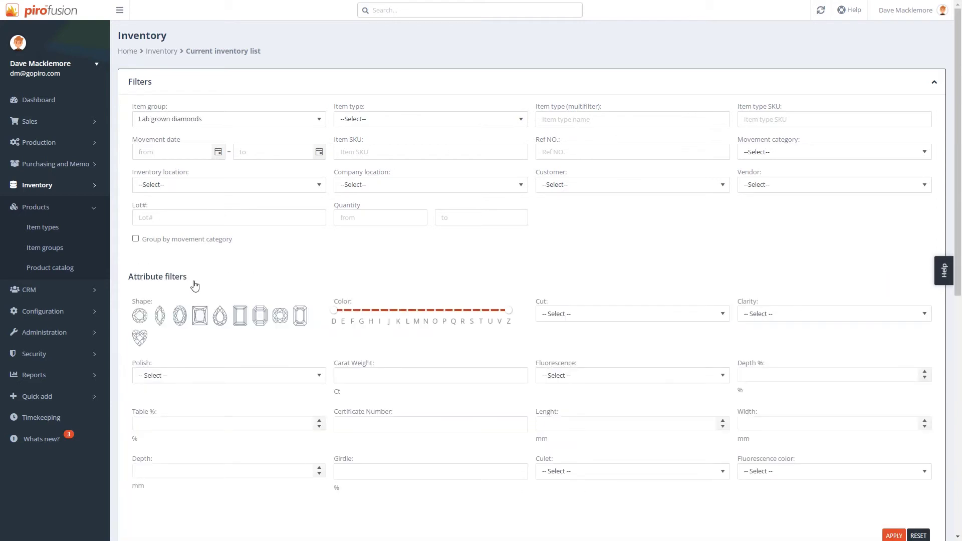
scroll(483, 414, down, 4)
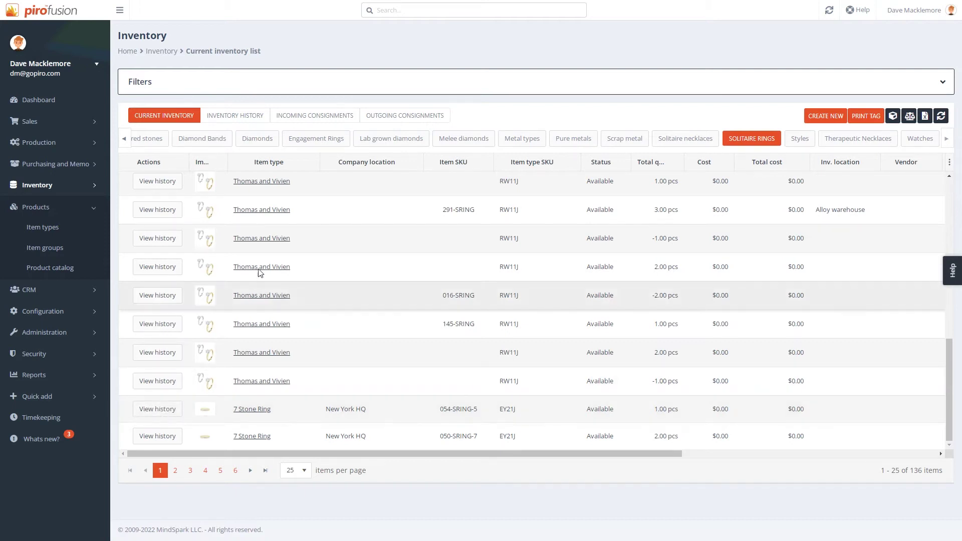
Review the solitaire rings' inventory history, checking quantity, status and reference of the Mar-07-2022 movements for All Gems Ltd. and Adam's Diamonds
click(247, 119)
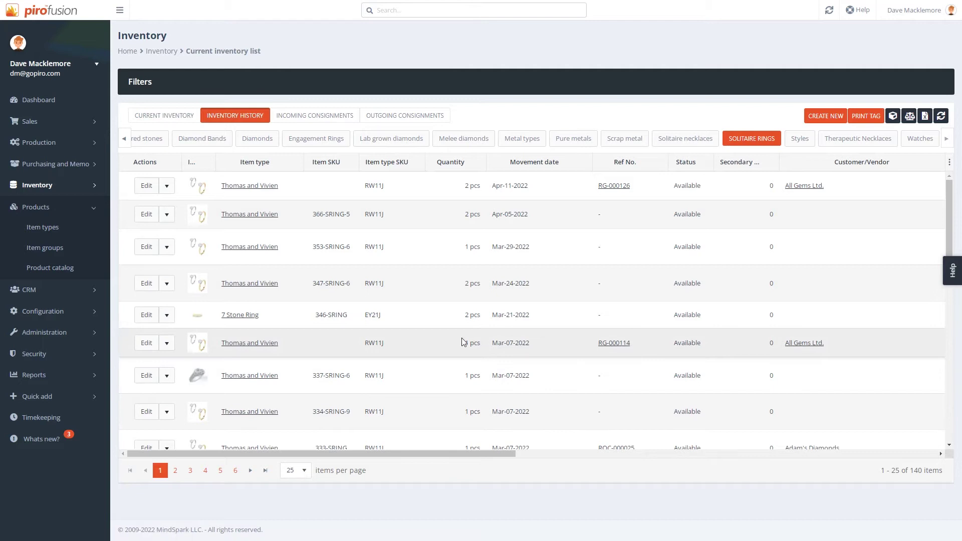
drag(458, 344, 480, 344)
drag(672, 345, 704, 347)
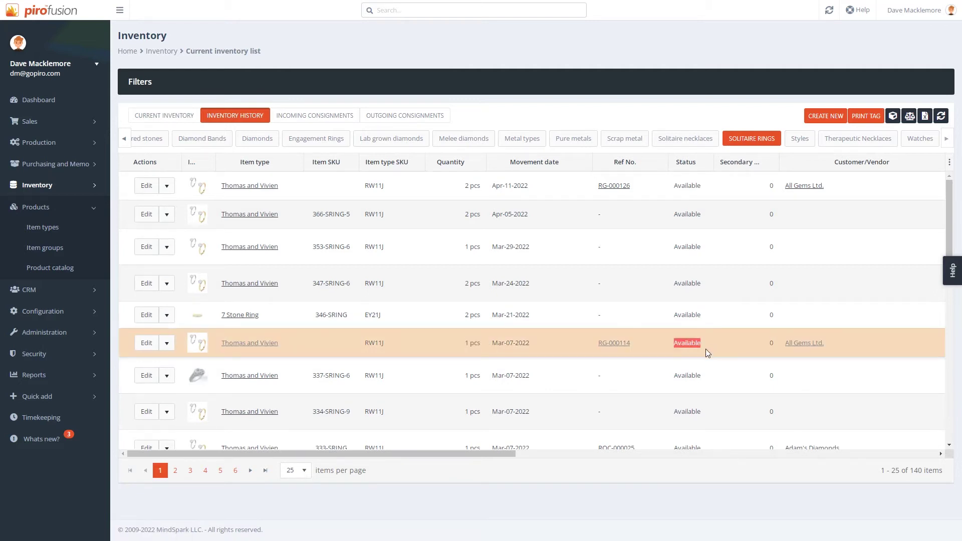
scroll(701, 354, down, 2)
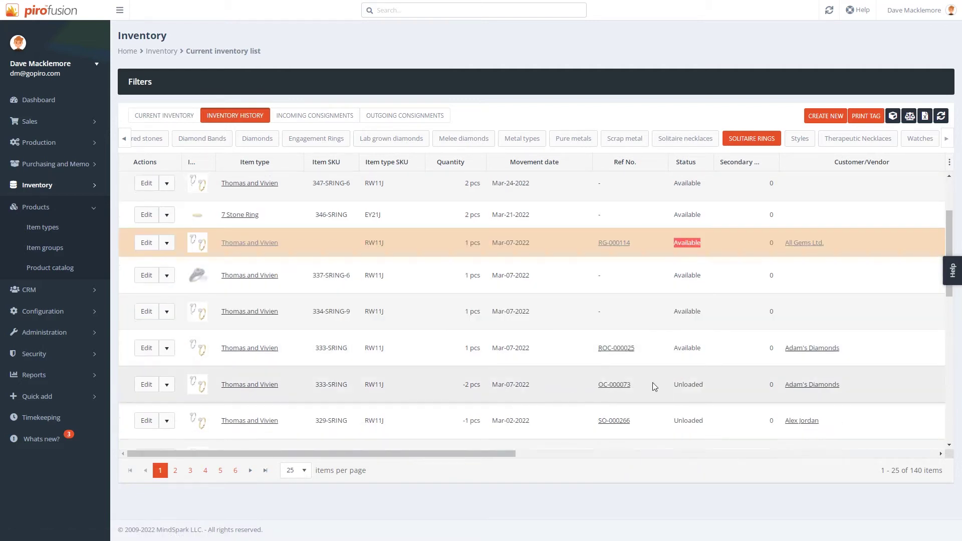
drag(709, 389, 671, 386)
click(633, 383)
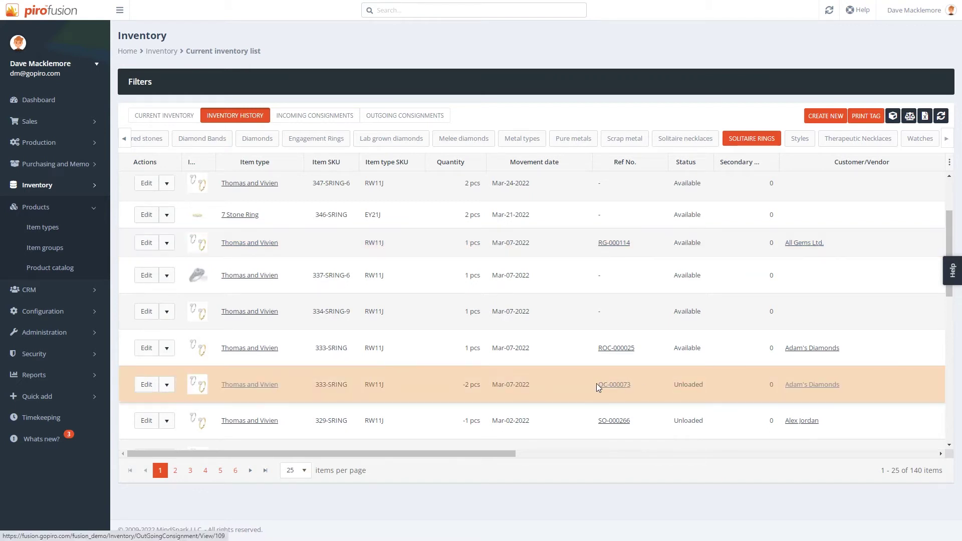
click(477, 384)
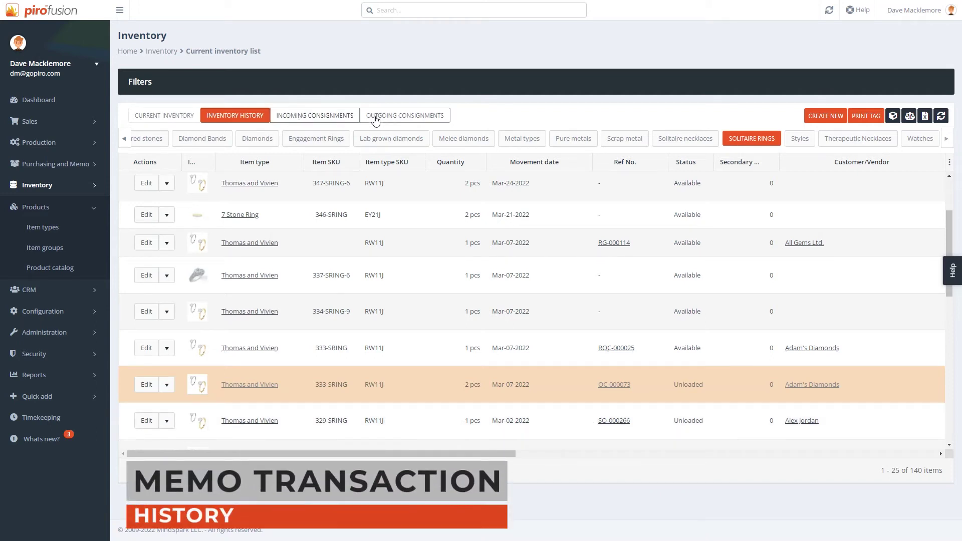
View the solitaire rings' incoming and outgoing consignments, checking the quantity of the Feb-22-2022 outgoing item with SKU 328-SRING
click(331, 119)
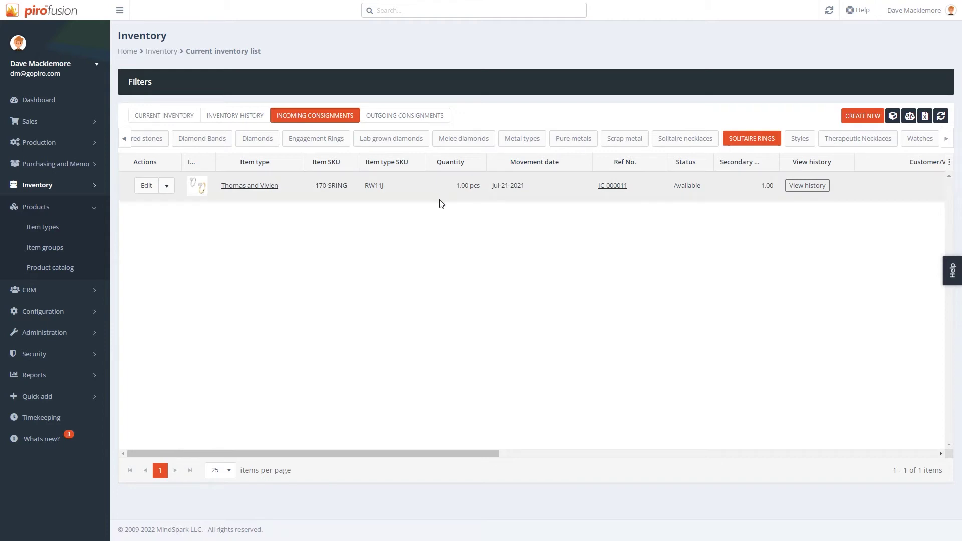
click(392, 118)
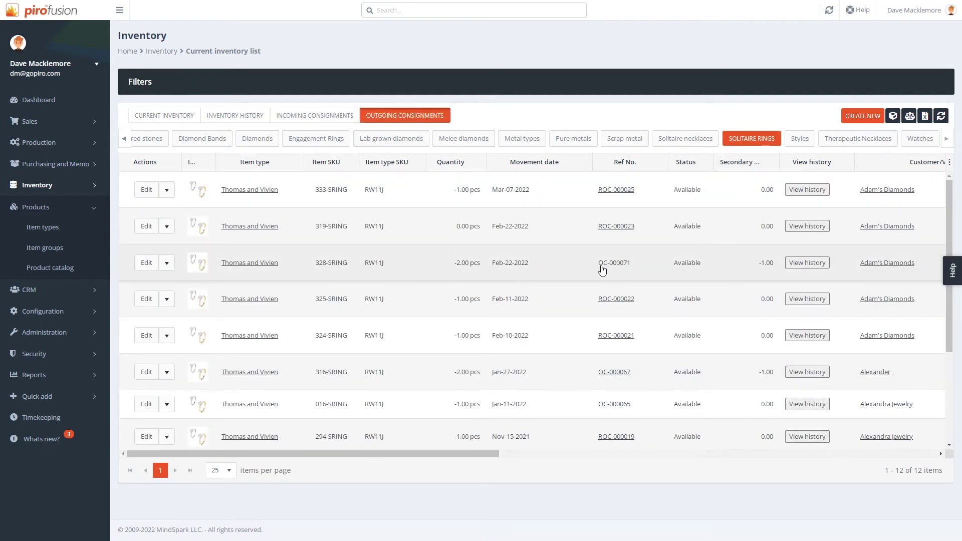
drag(451, 263, 481, 266)
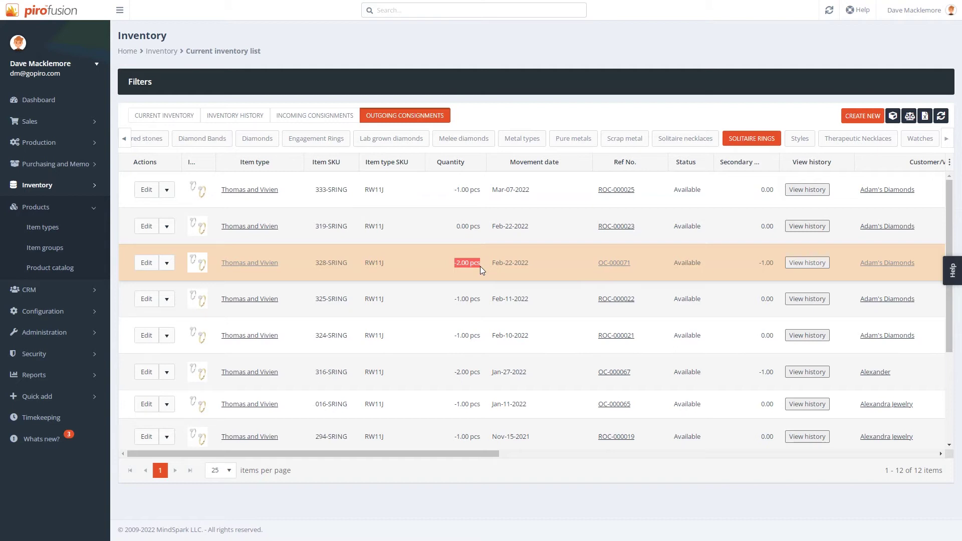
Open the restock items list in Purchasing and widen the Available quantity column to show its full heading
click(99, 166)
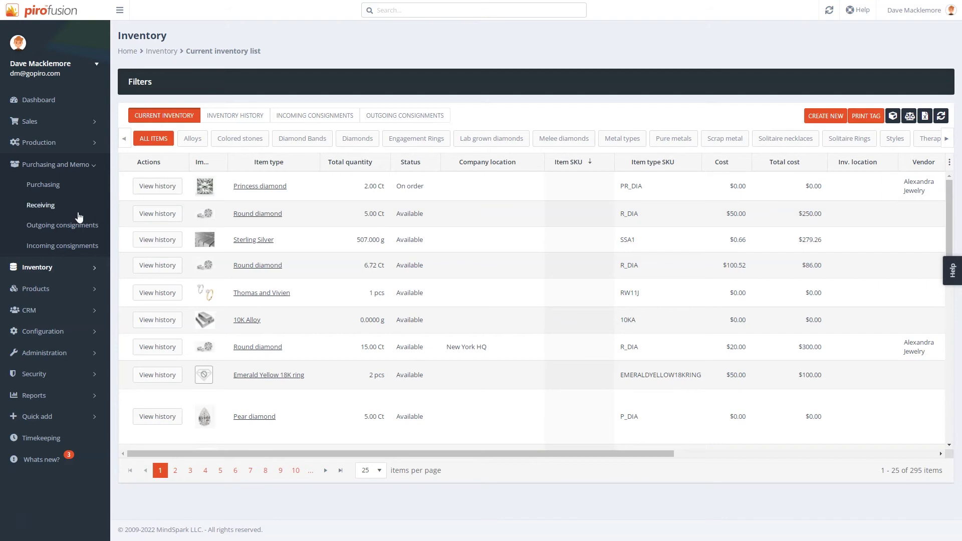
click(44, 185)
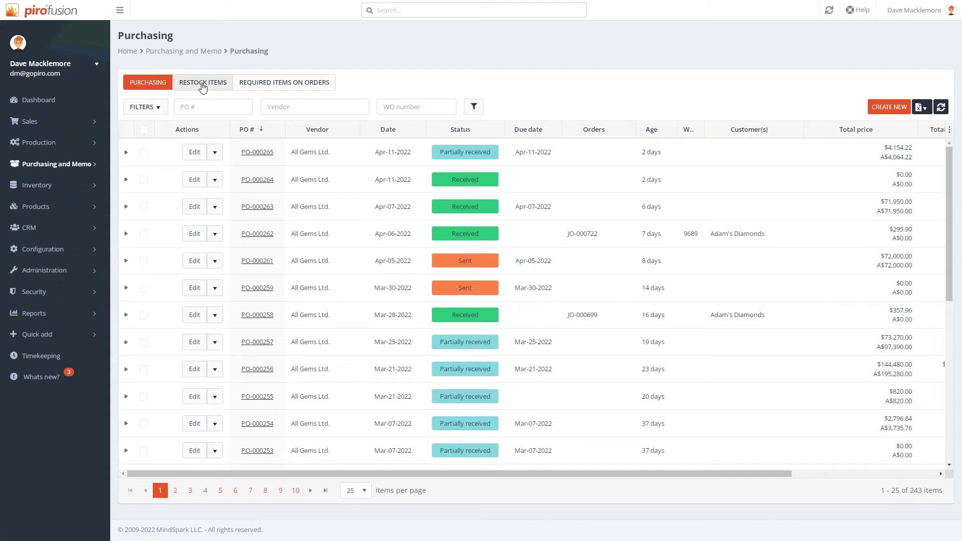
click(202, 85)
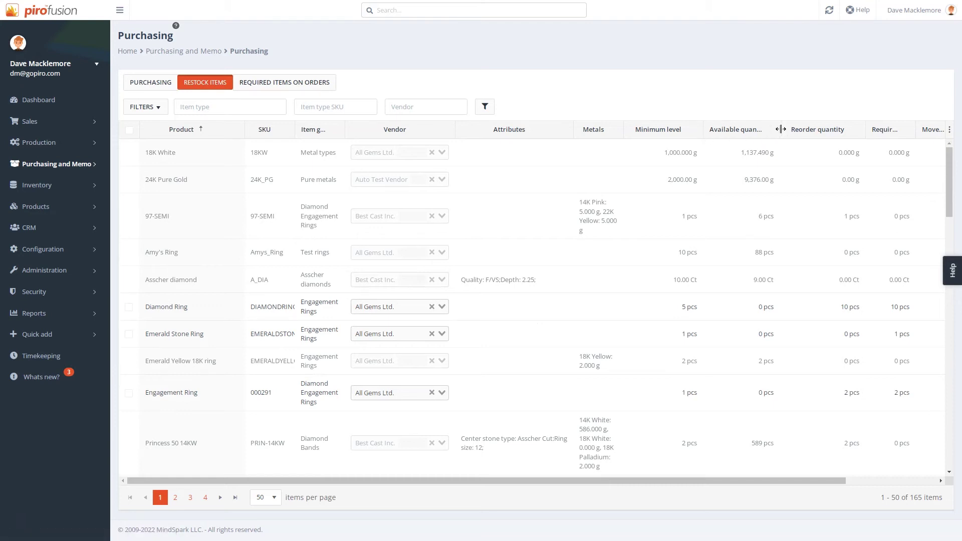
drag(780, 131, 798, 128)
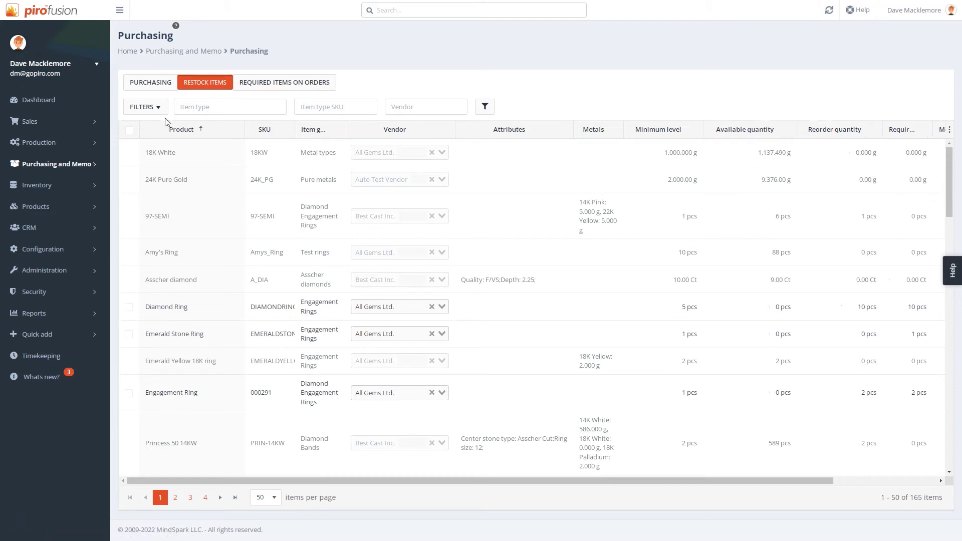
Filter the restock items to show only items below minimum quantity
click(151, 107)
click(212, 221)
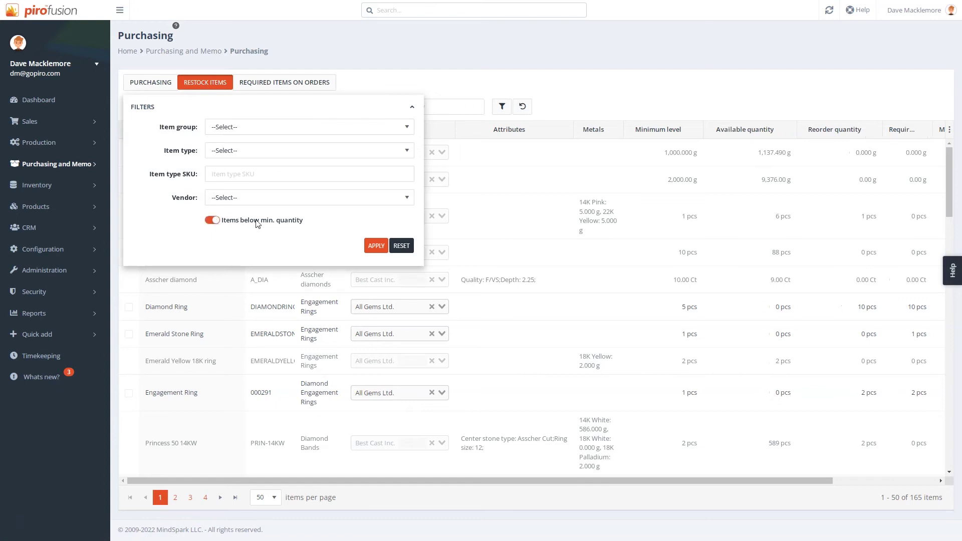
click(375, 246)
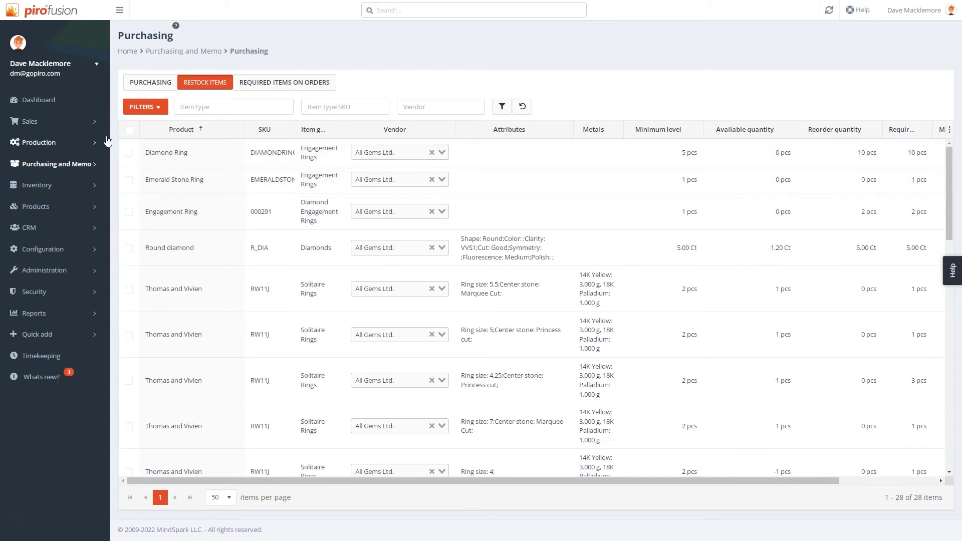
Open the sales orders in the items view and examine the available quantities of the ordered items, including the Alexandra ring
click(90, 122)
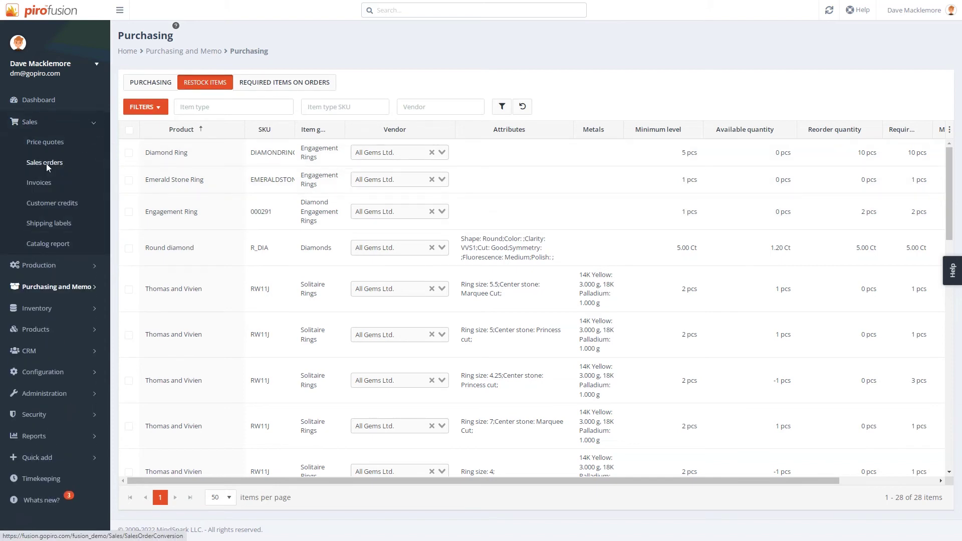
click(46, 163)
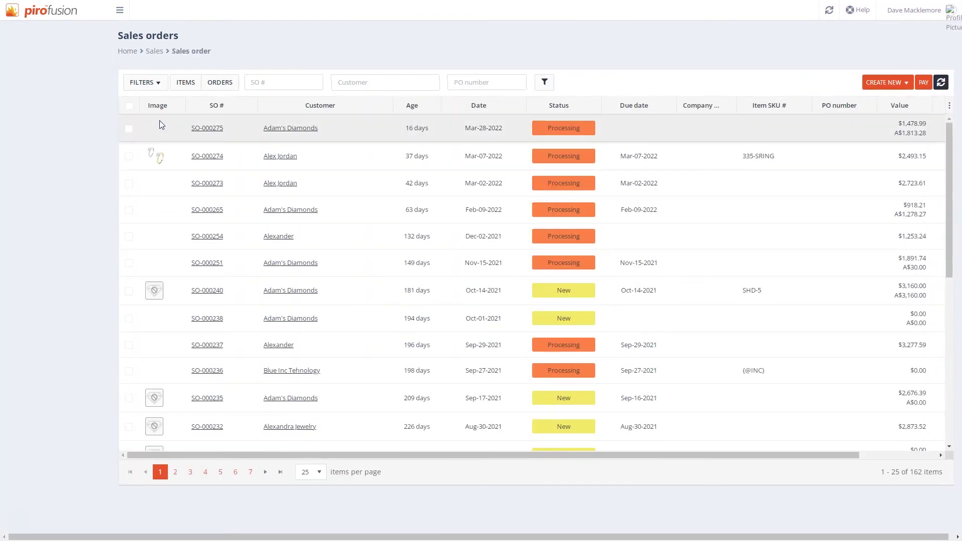
click(186, 83)
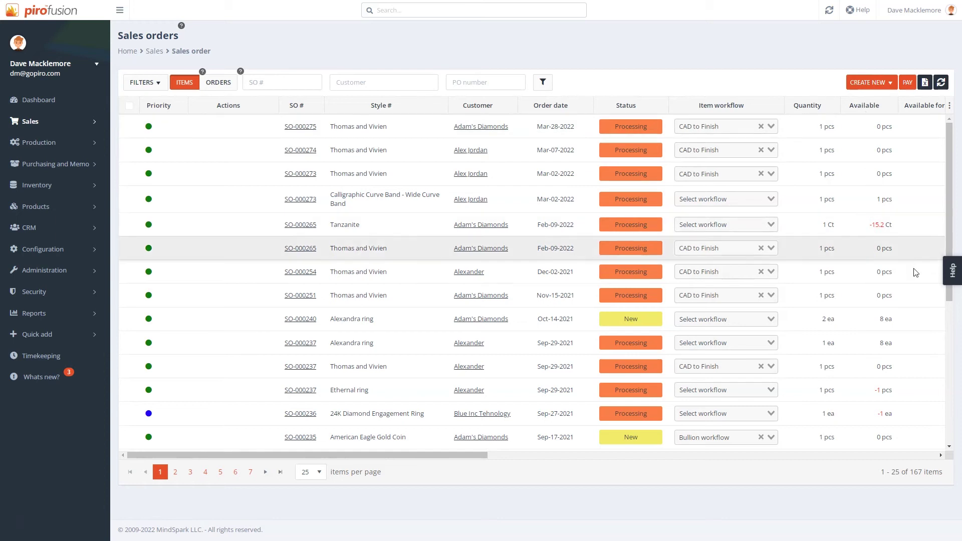
drag(881, 319, 891, 318)
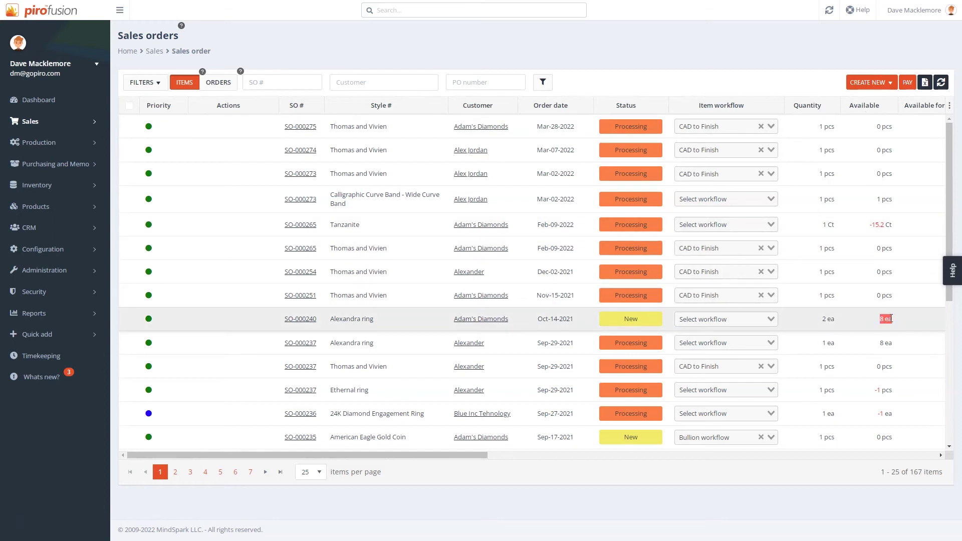
scroll(869, 323, down, 3)
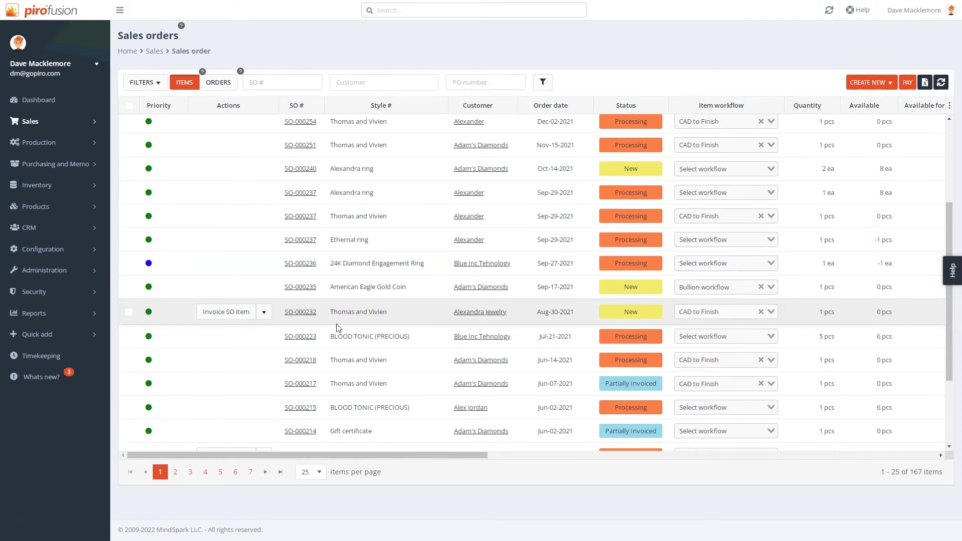
Select the Thomas and Vivien item ordered by Alexandra Jewelry and review its individual and bulk stock, production and purchasing actions
click(264, 313)
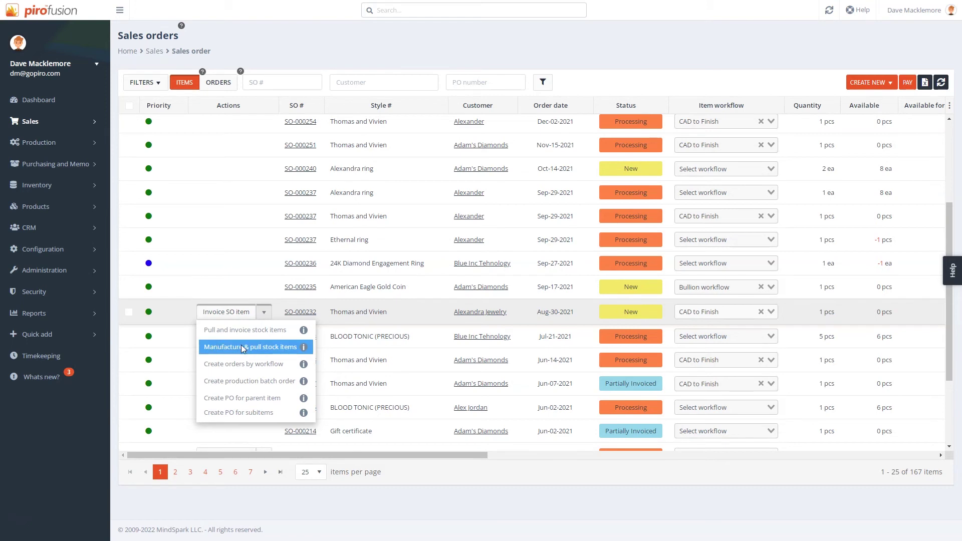
click(129, 313)
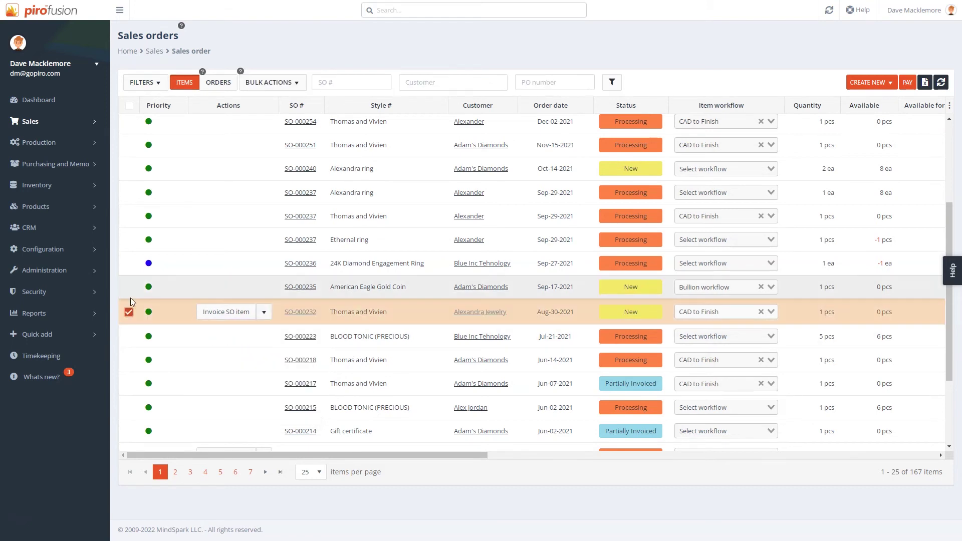
click(273, 82)
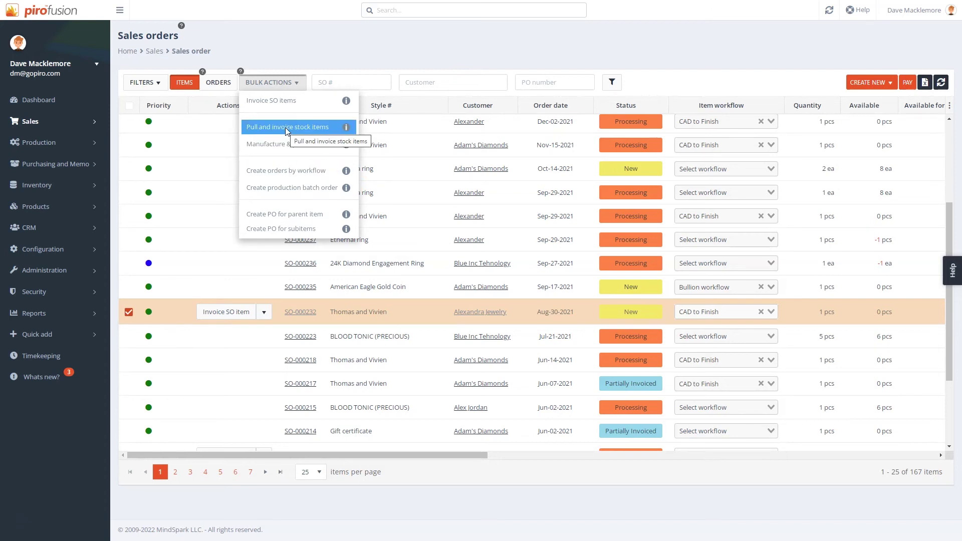
Open the list of production job orders
click(88, 143)
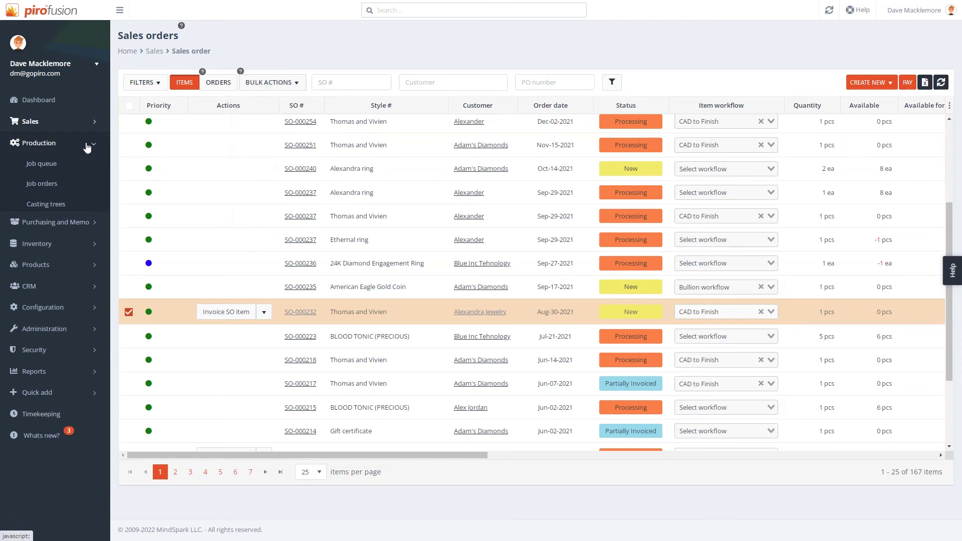
click(43, 183)
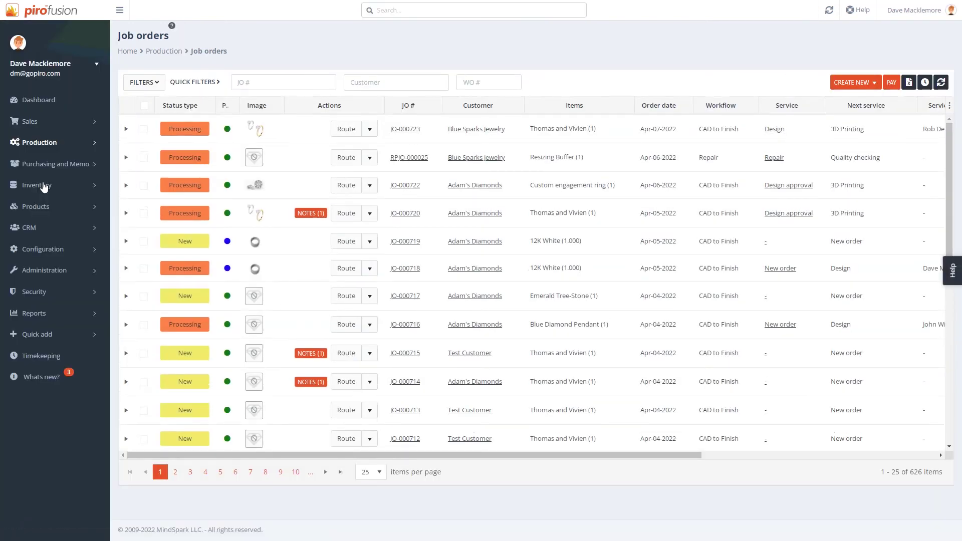
Create and save a new job order for Blue Sparks Jewelry with the CAD to Finish workflow
click(874, 83)
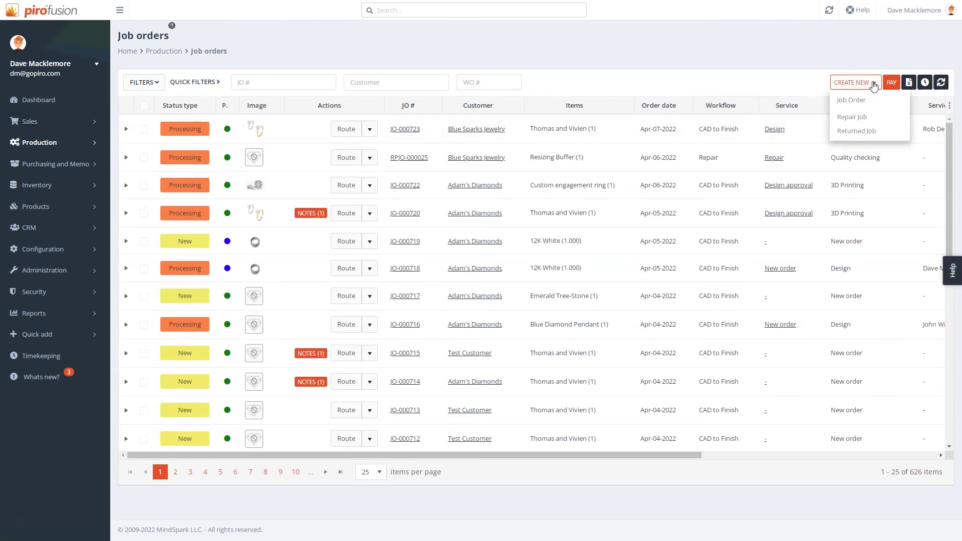
click(850, 100)
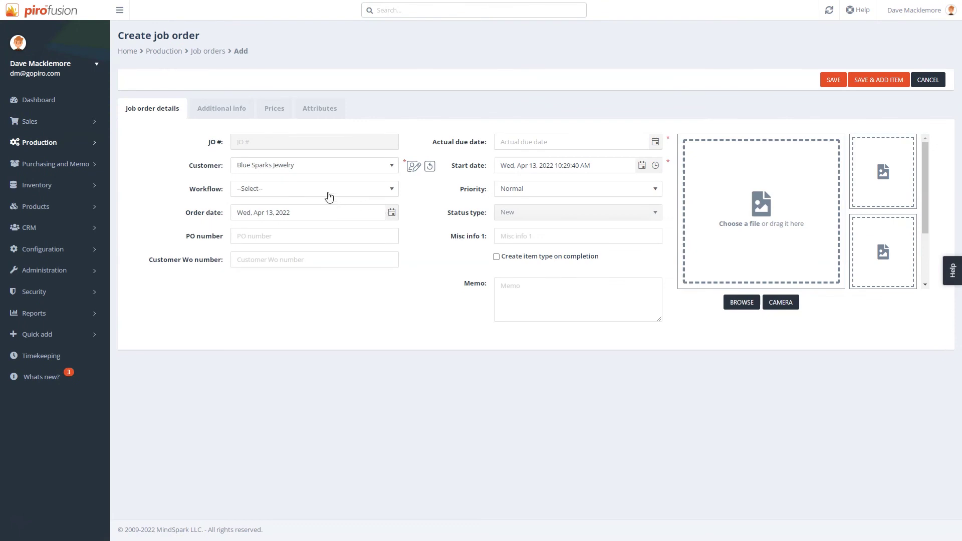
click(326, 195)
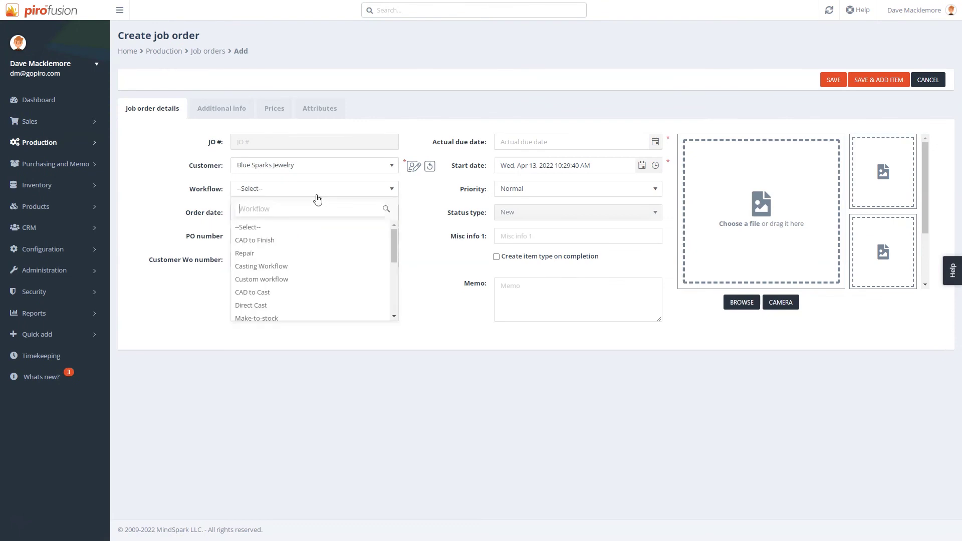
click(257, 243)
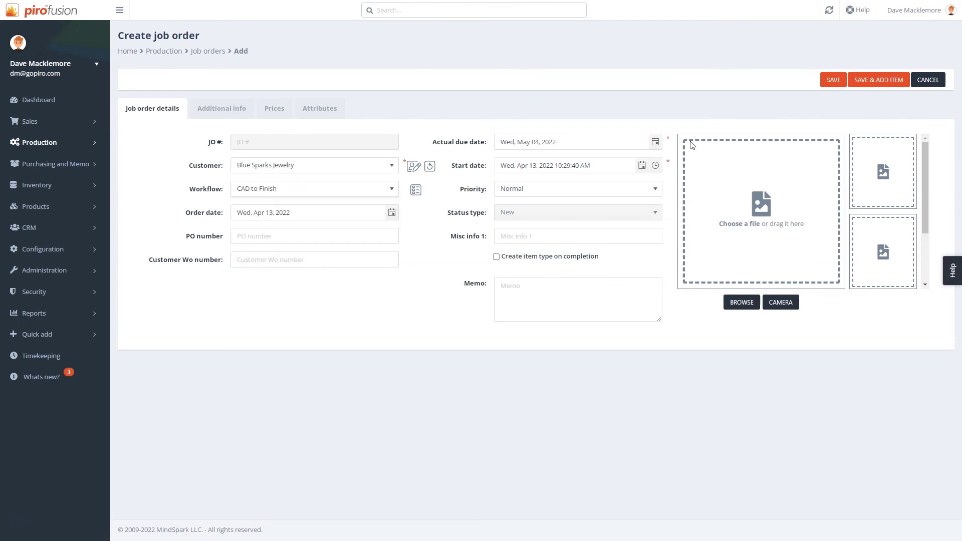
click(831, 81)
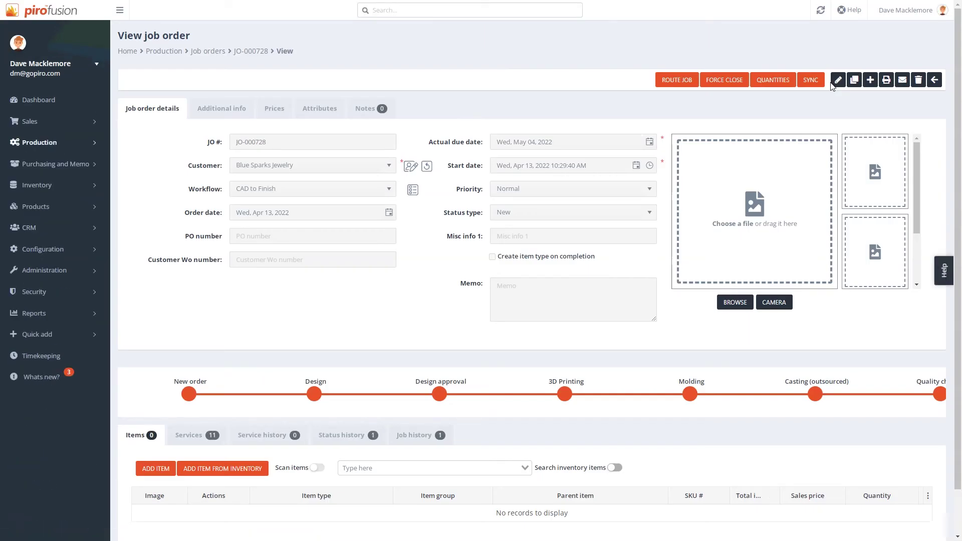
Open the inventory item selection for the job order and filter it to the Diamonds item group
click(223, 468)
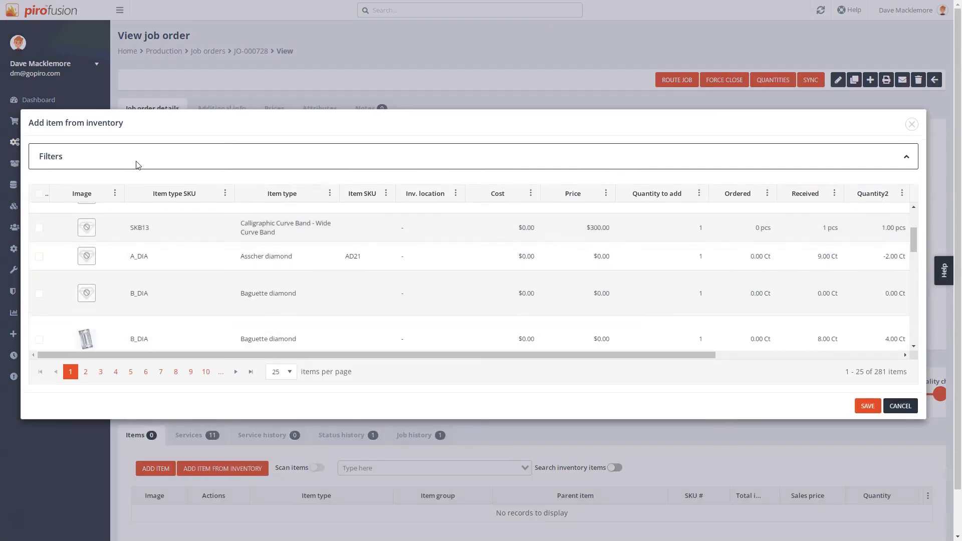
click(137, 160)
click(140, 147)
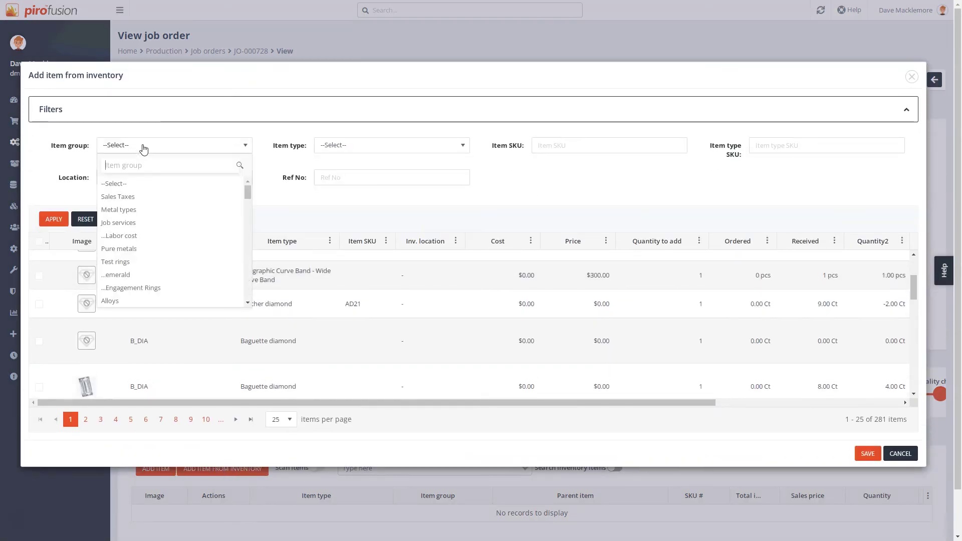
text(dia)
click(129, 208)
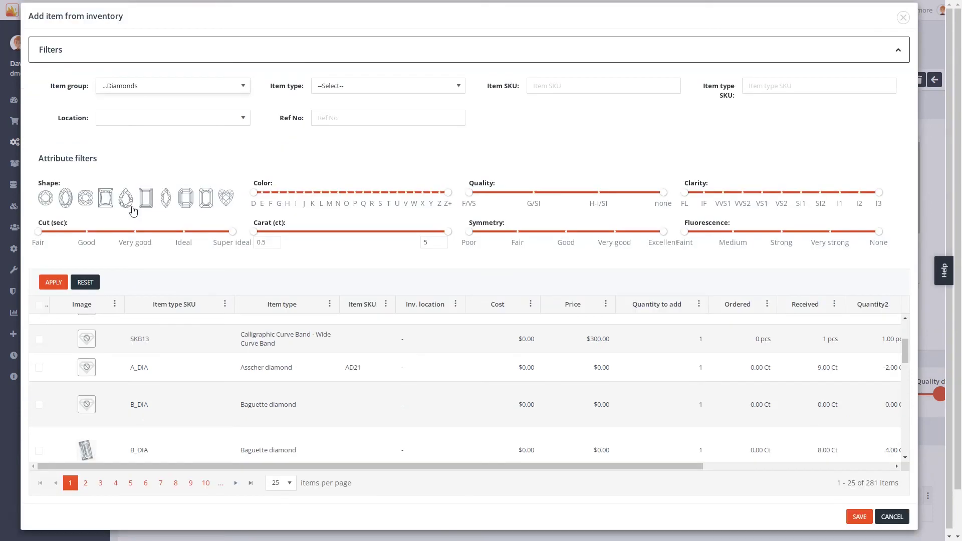
click(58, 280)
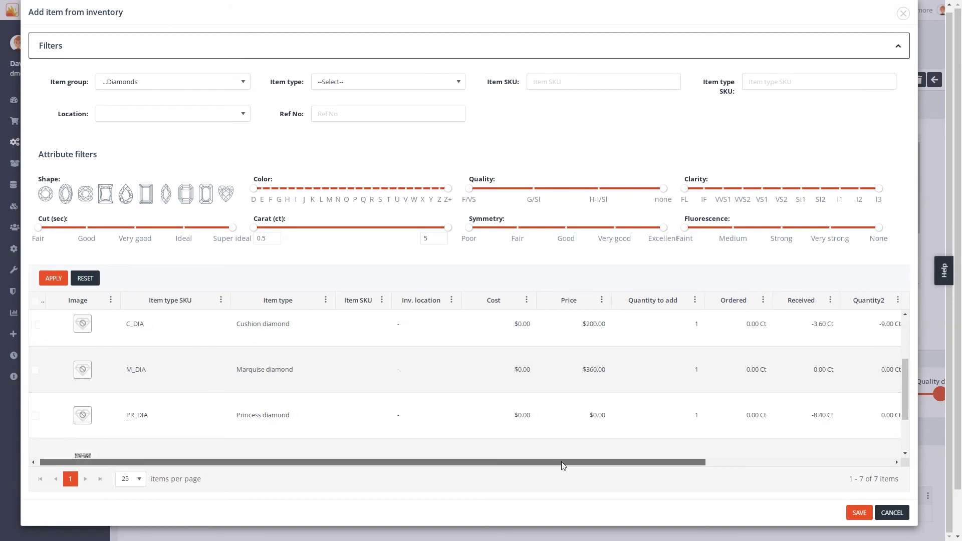
Try to add the Marquise diamond (M_DIA) from the filtered inventory to the job order
drag(562, 466, 484, 473)
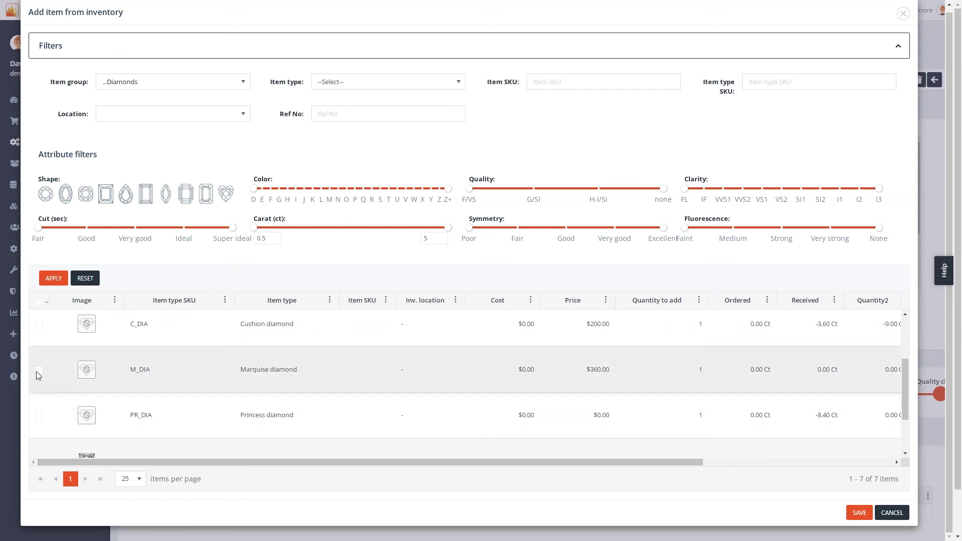
click(39, 372)
click(859, 513)
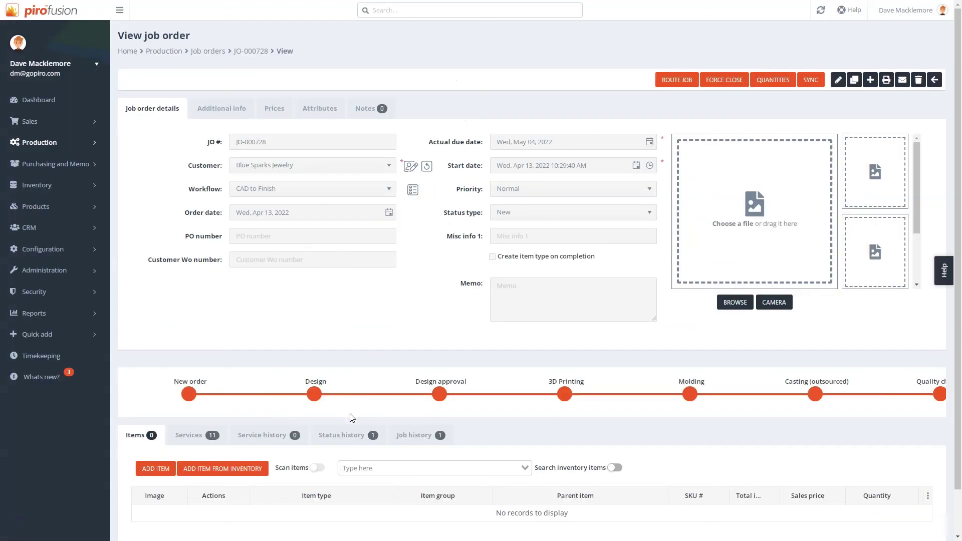
scroll(333, 481, down, 2)
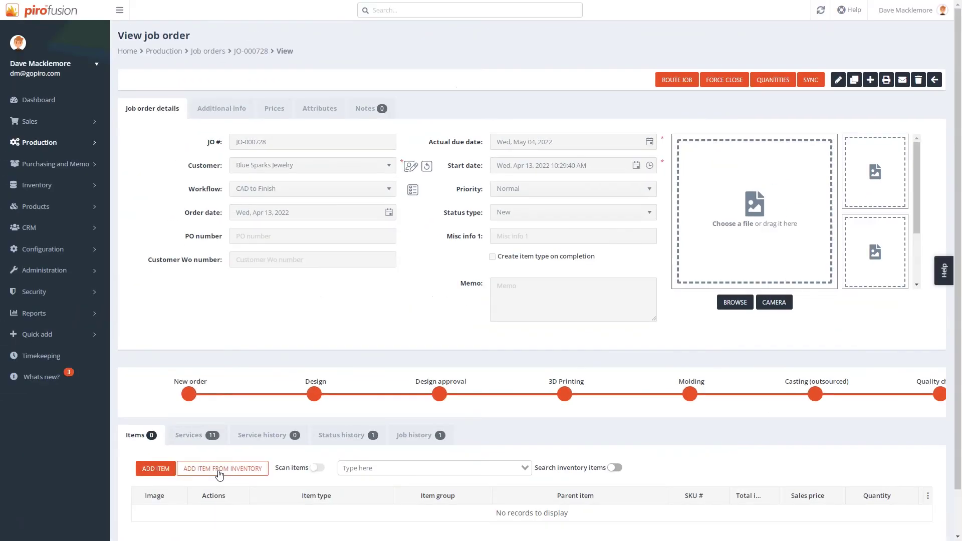
Add 18K White (18KW) from inventory to the job order with a quantity of 5 and check the item's available quantity
click(219, 471)
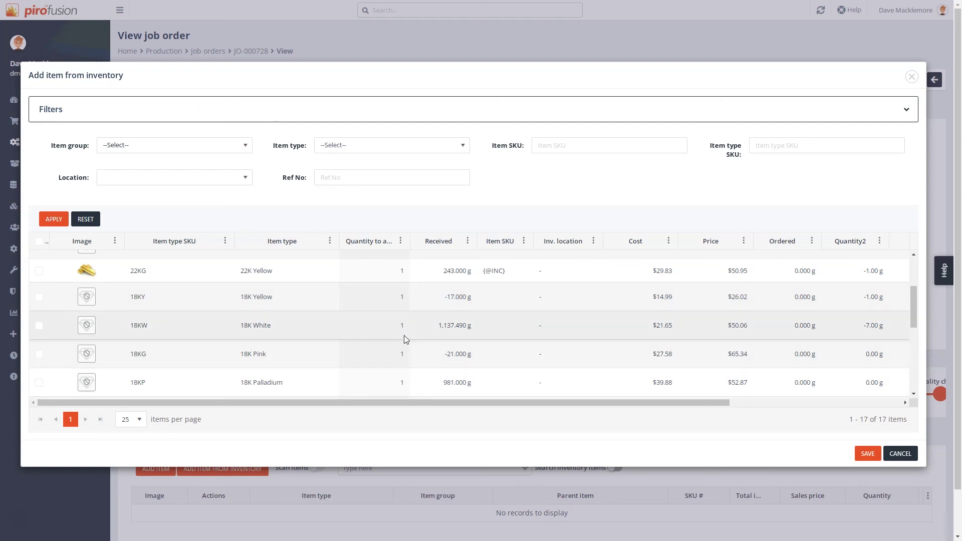
click(391, 330)
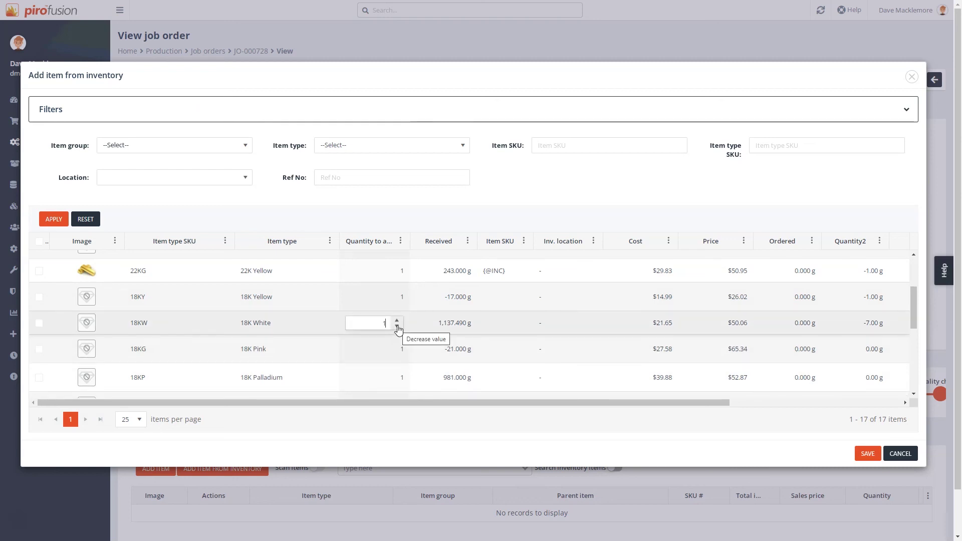
click(40, 324)
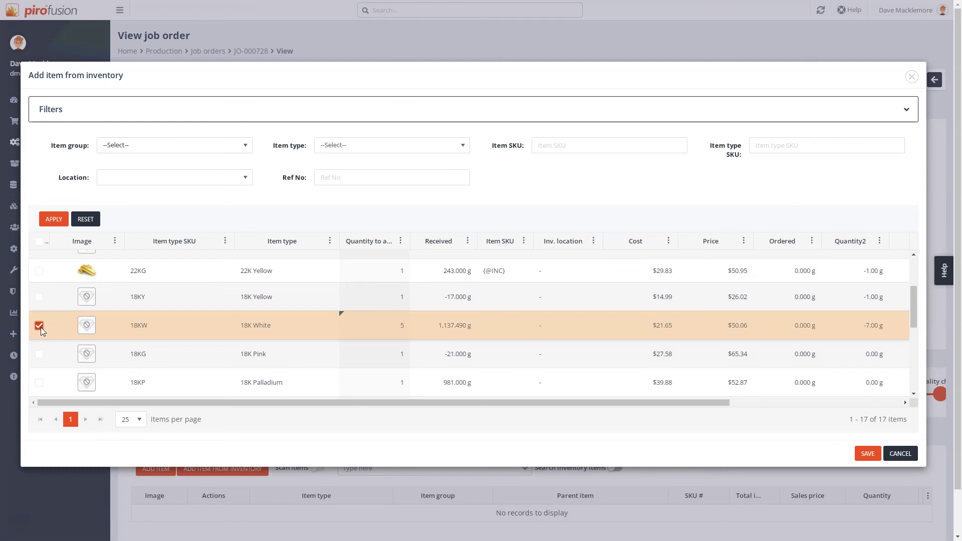
click(866, 454)
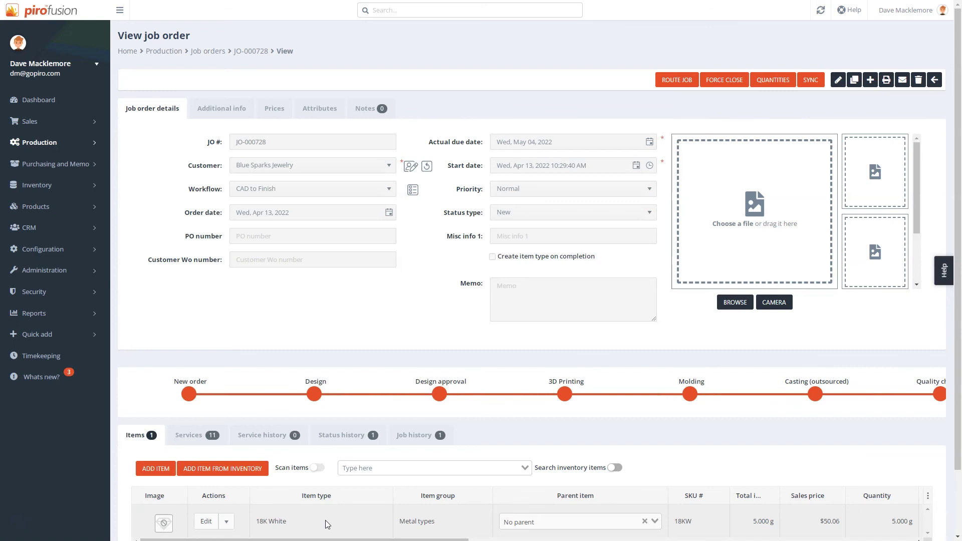
scroll(326, 520, down, 2)
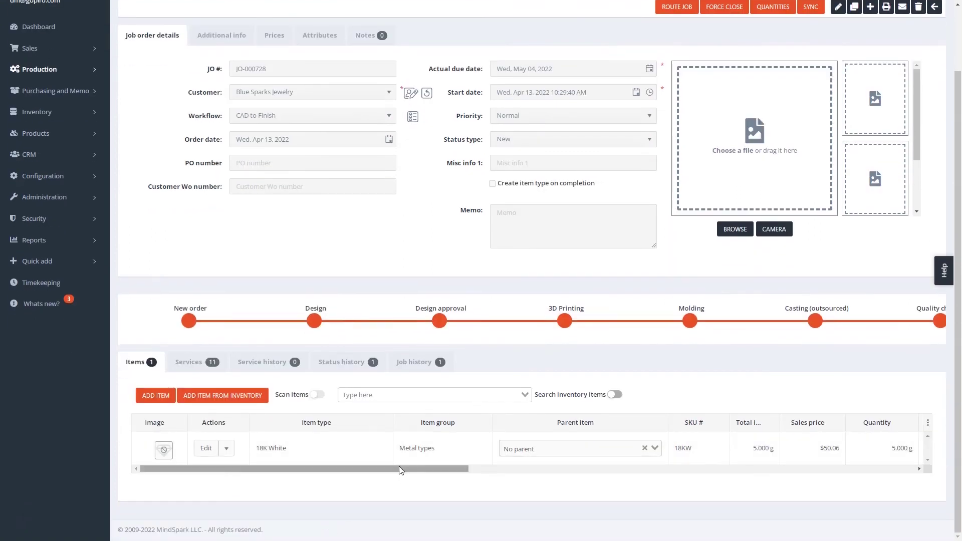
drag(399, 468, 861, 475)
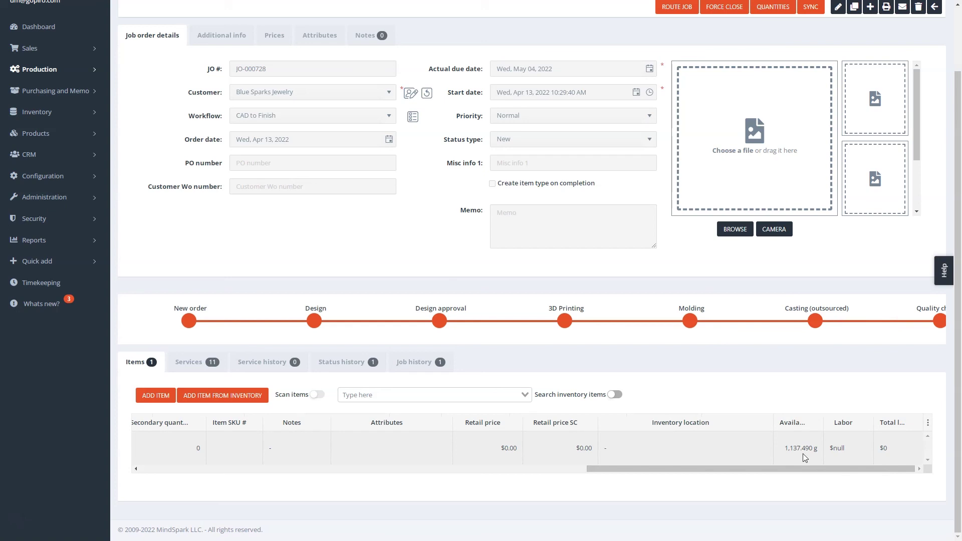